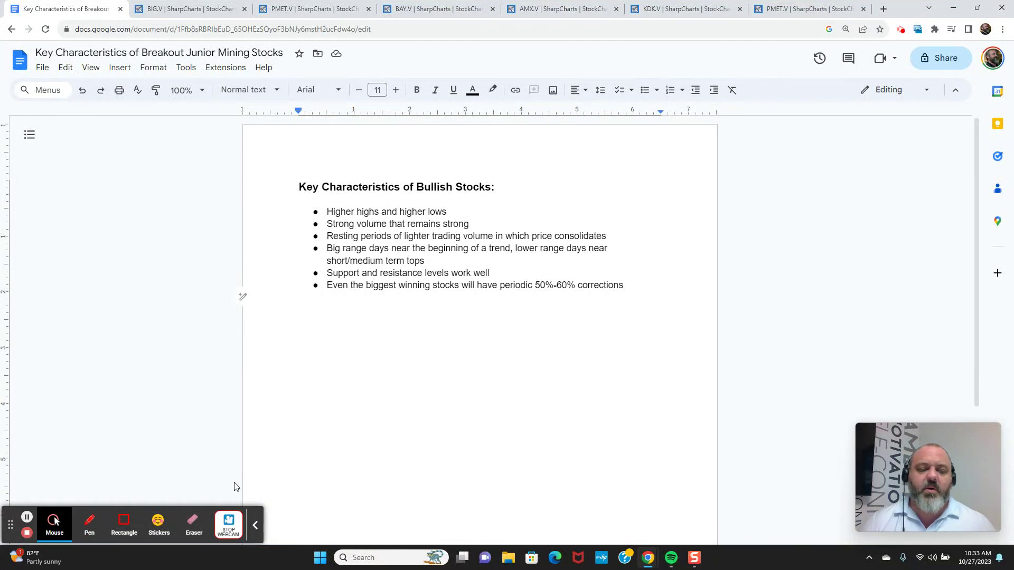
# Review the Key Characteristics of Bullish Stocks list, then bring up the BIG.V (Hercules Silver) daily chart
pyautogui.click(256, 527)
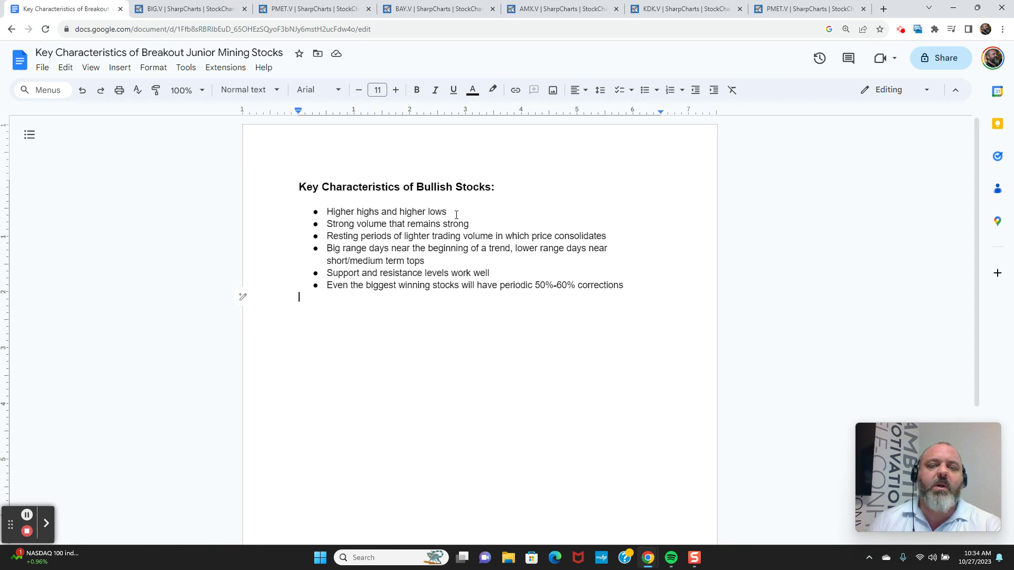
pyautogui.click(211, 11)
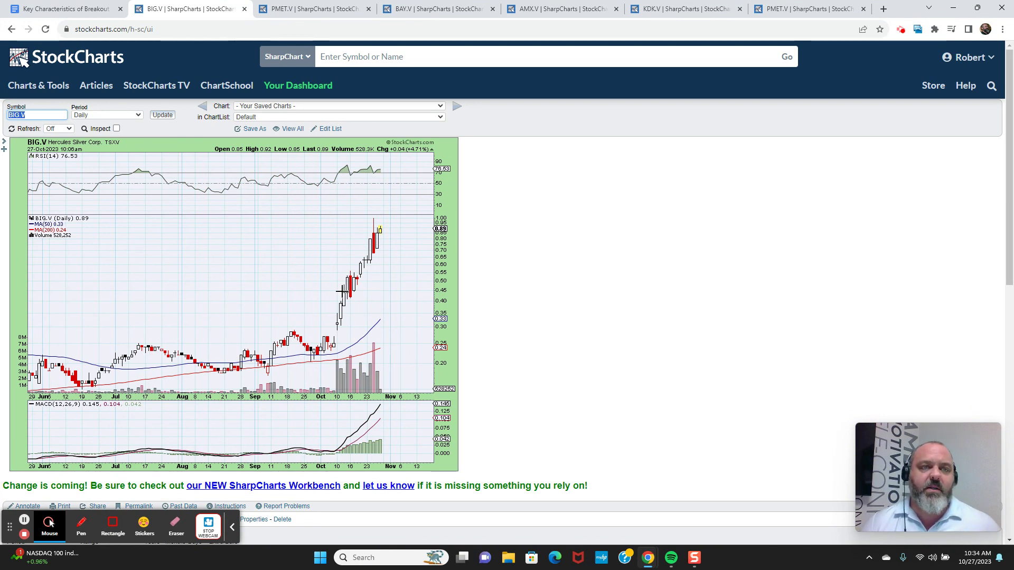
pyautogui.click(43, 9)
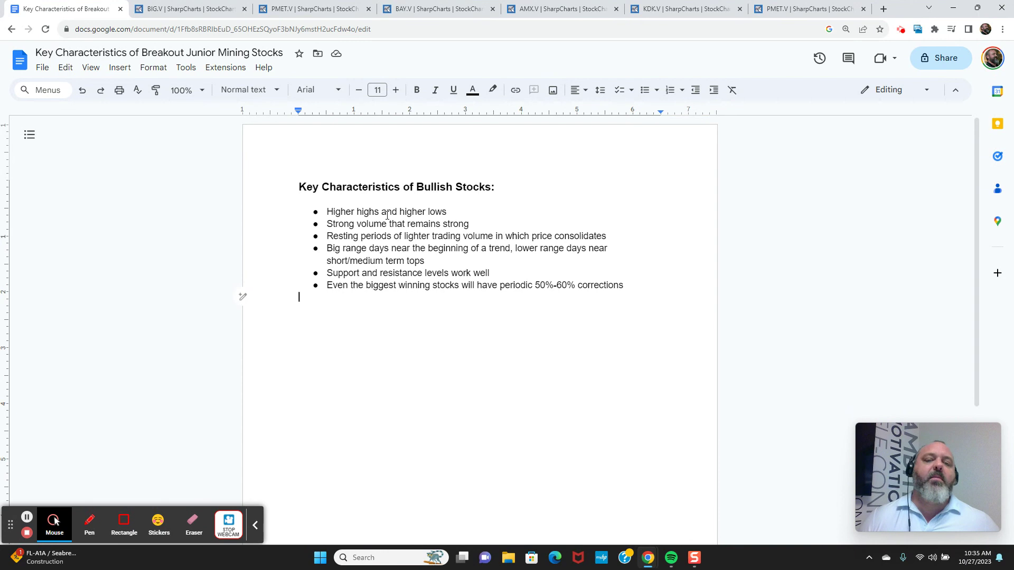
pyautogui.click(209, 9)
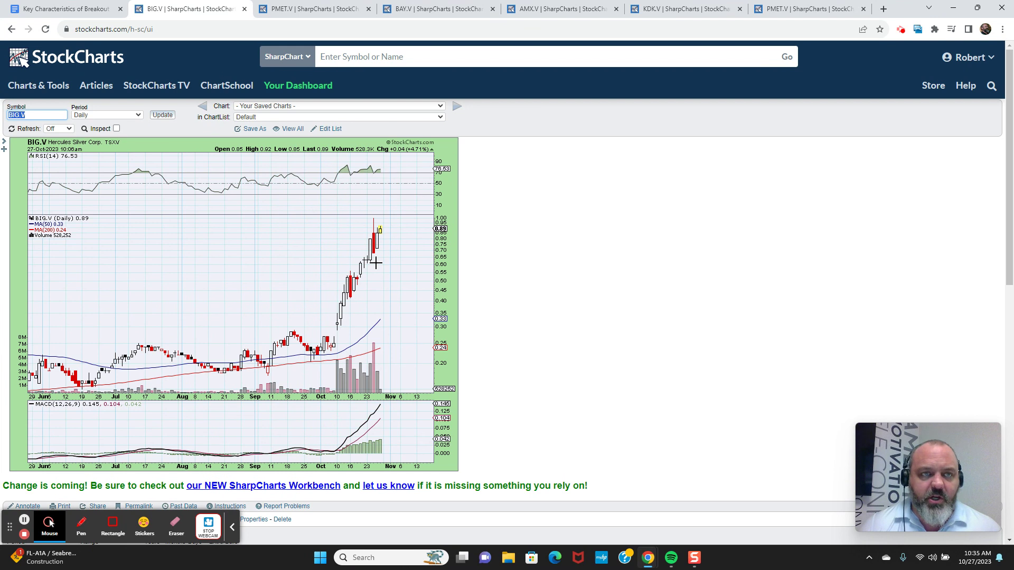
# Glance at the bullish traits list again, then show the annotated PMET.V daily chart
pyautogui.click(69, 9)
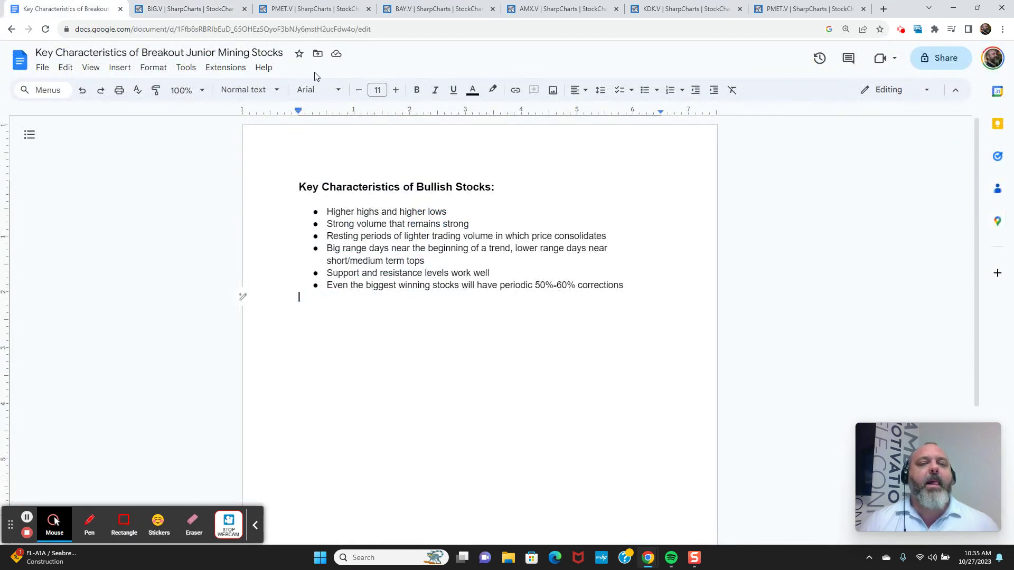
pyautogui.click(290, 15)
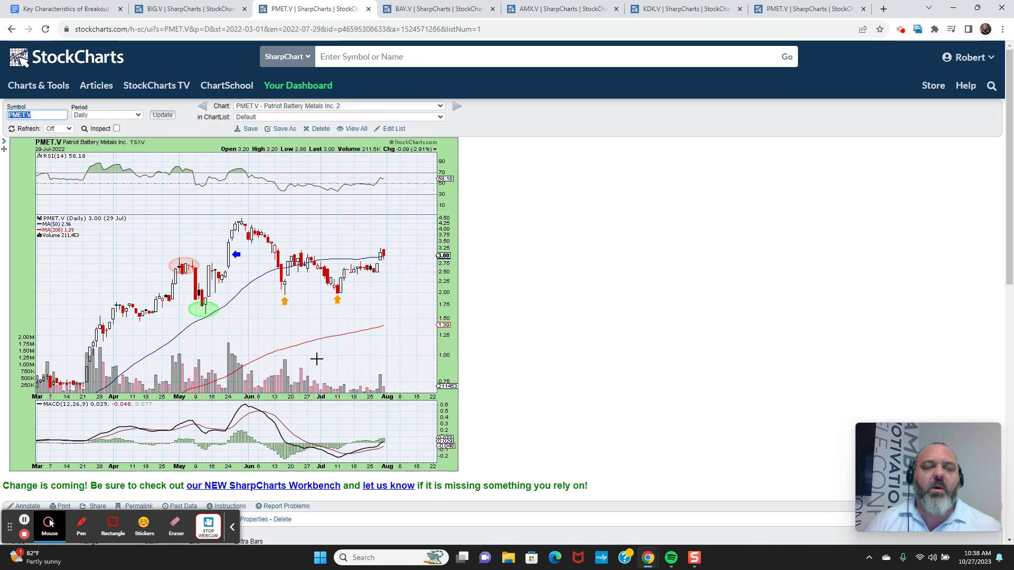
pyautogui.hotkey('ctrl', 'Tab')
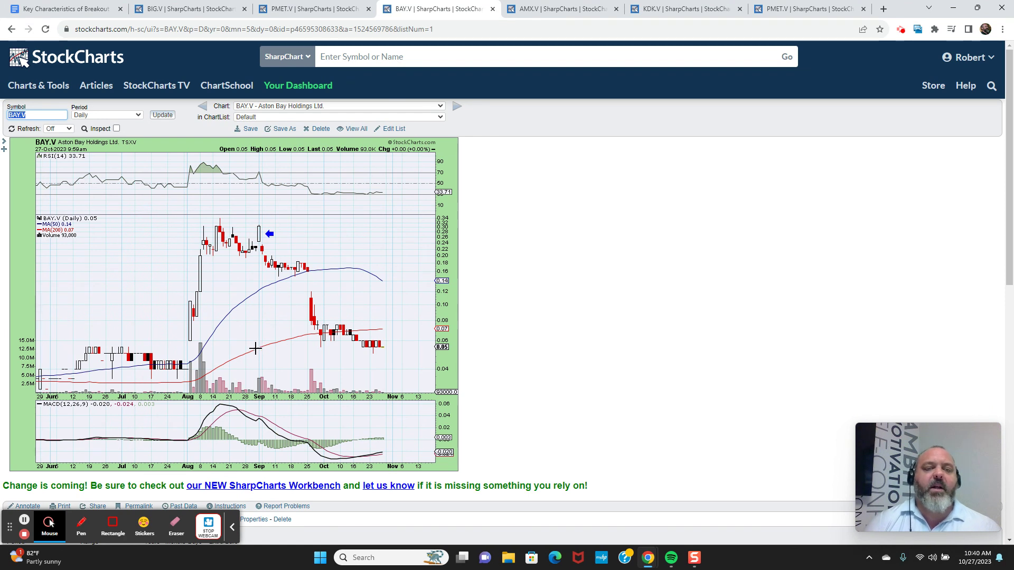
pyautogui.click(550, 9)
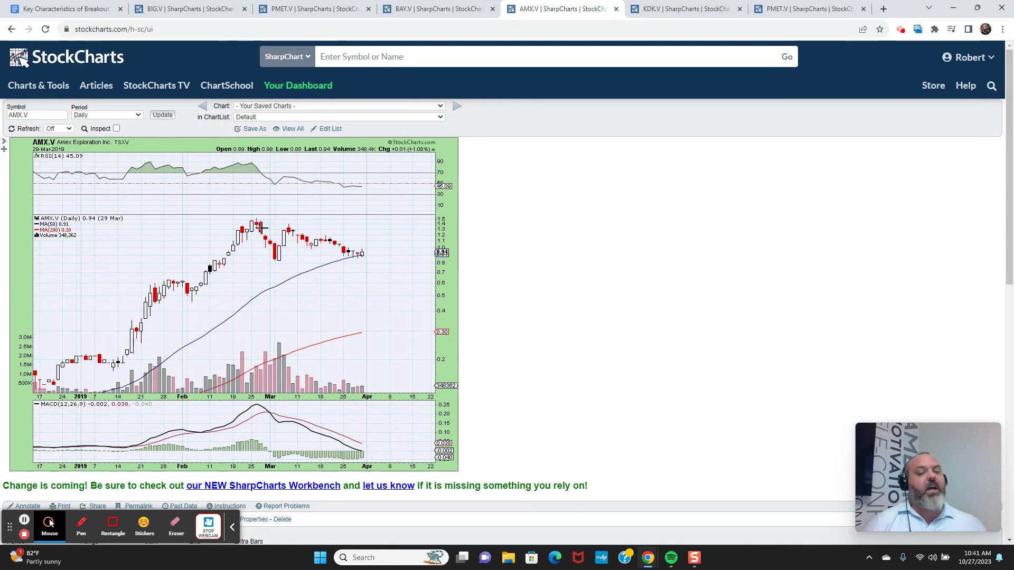
# Compare the BAY.V chart against the Amex Exploration AMX.V daily chart, ending on AMX.V
pyautogui.click(436, 8)
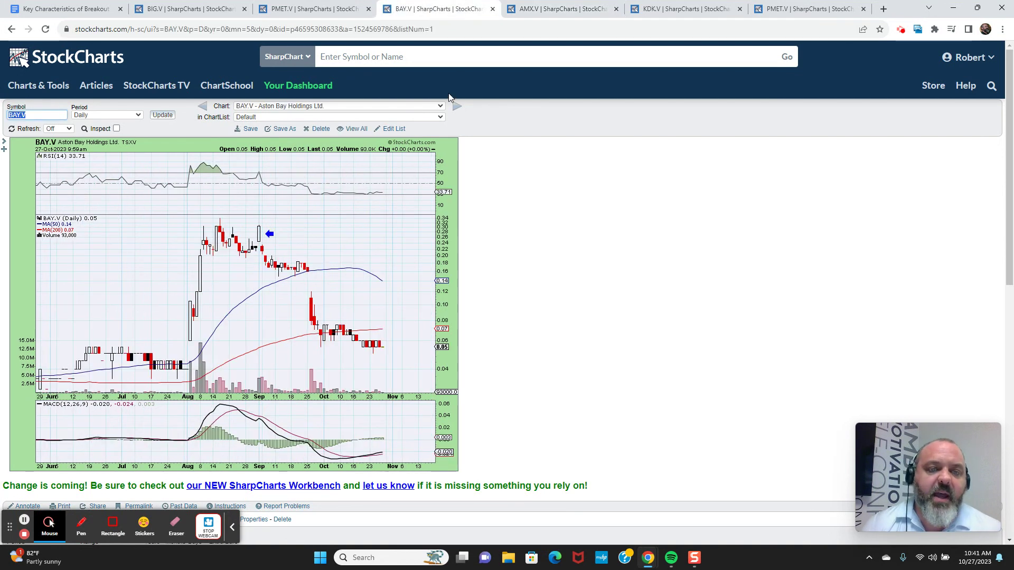
pyautogui.click(607, 6)
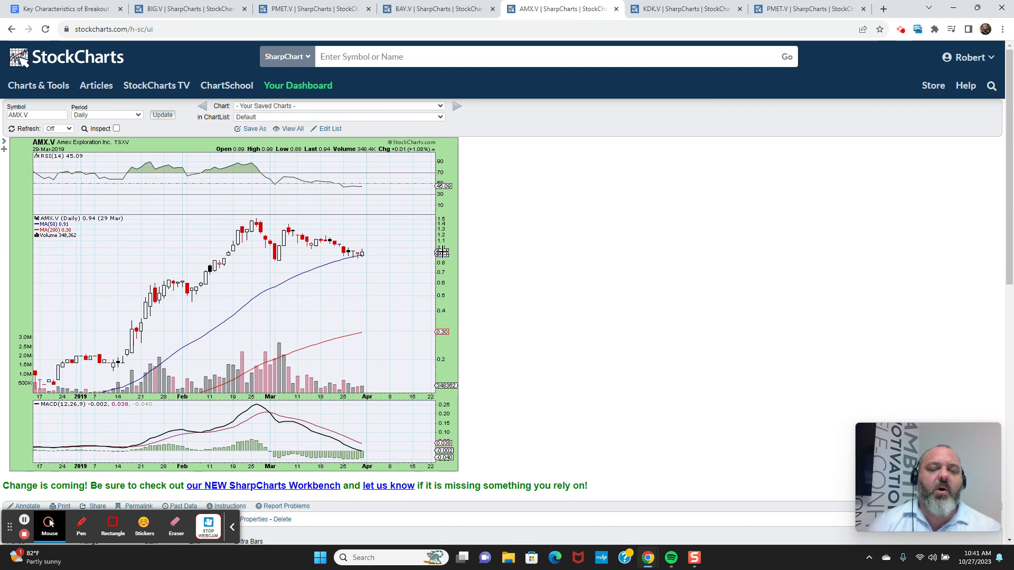
# Set the AMX.V chart's end date to 30 April 2019, then go back to the bullish-traits document
pyautogui.scroll(-1, 437, 249)
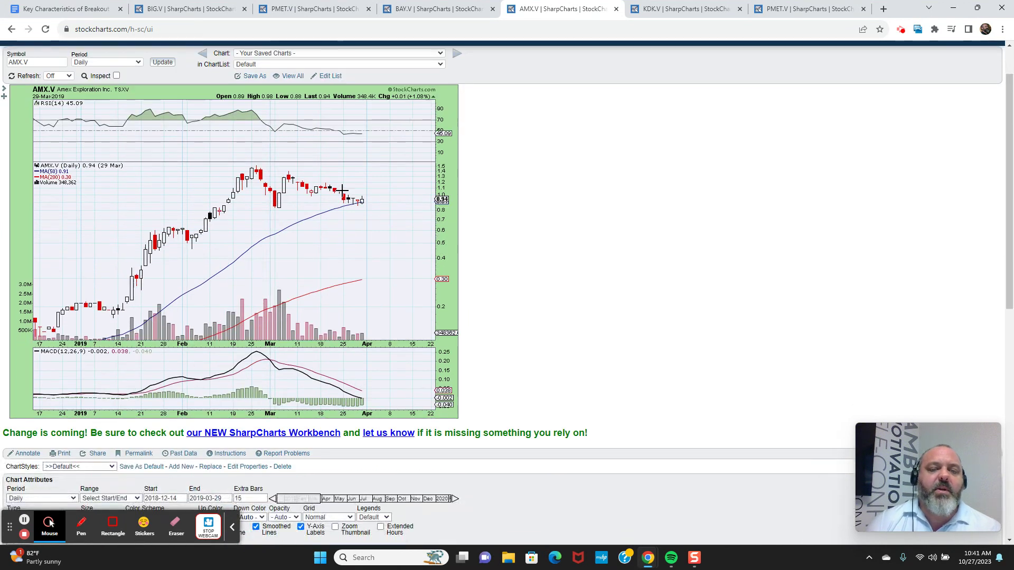
pyautogui.scroll(-2, 349, 202)
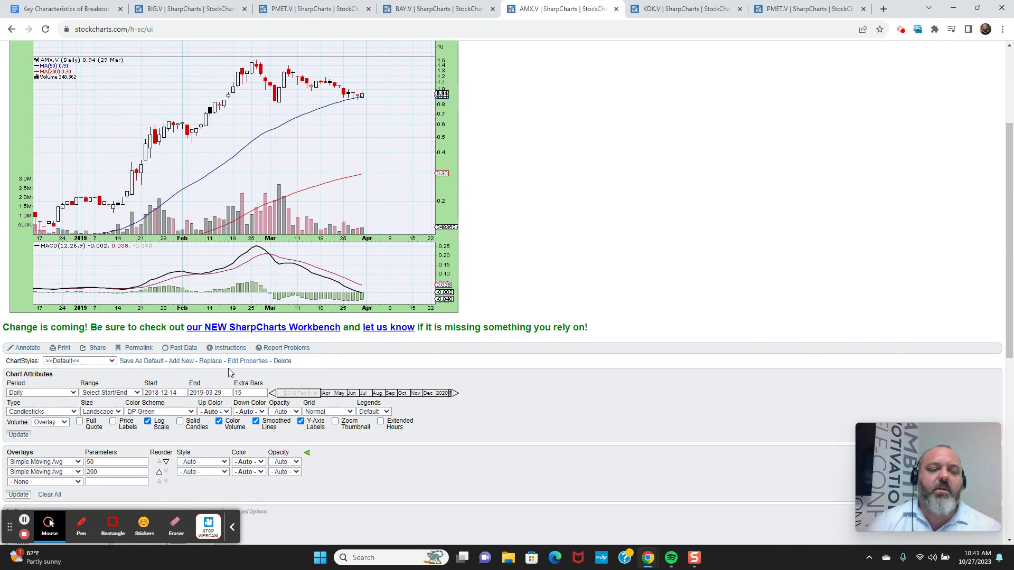
pyautogui.click(211, 392)
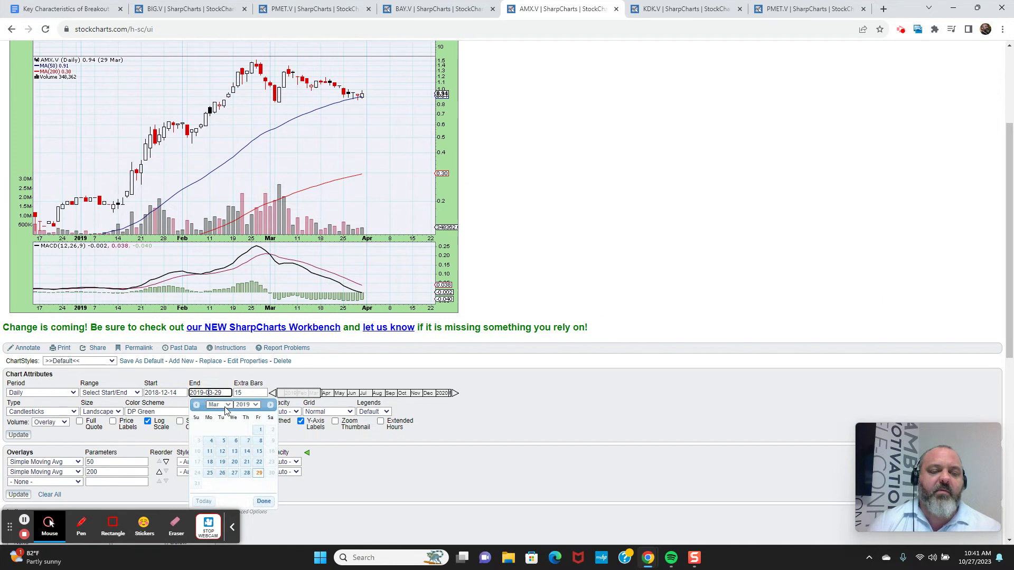
pyautogui.click(221, 405)
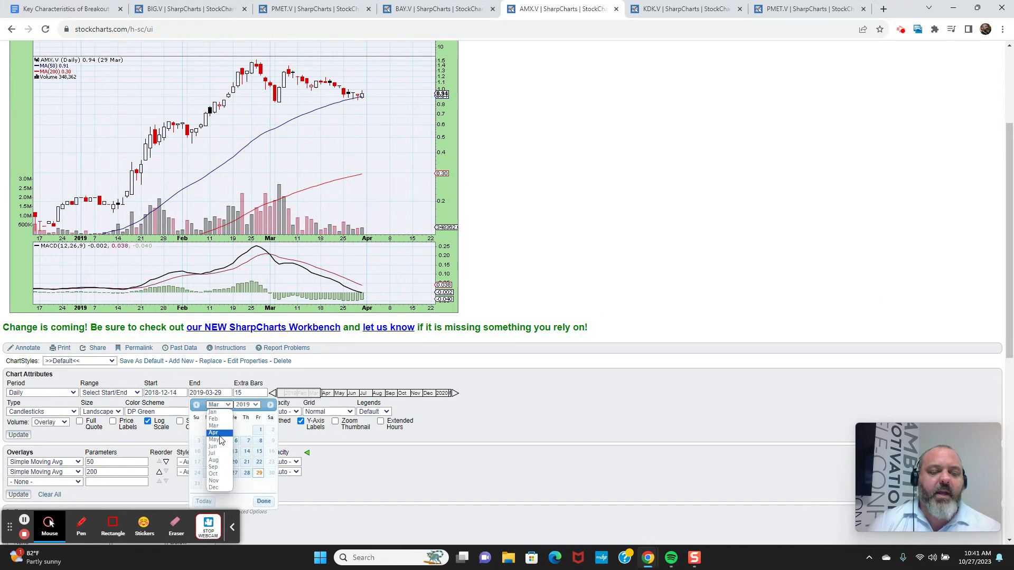
pyautogui.click(214, 426)
pyautogui.press('Down')
pyautogui.click(222, 472)
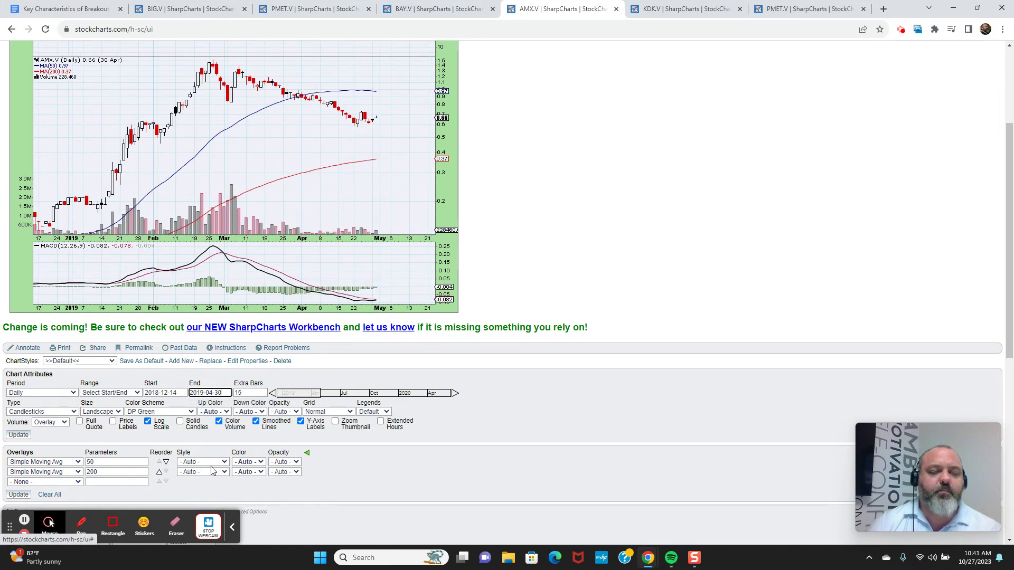
pyautogui.scroll(2, 517, 231)
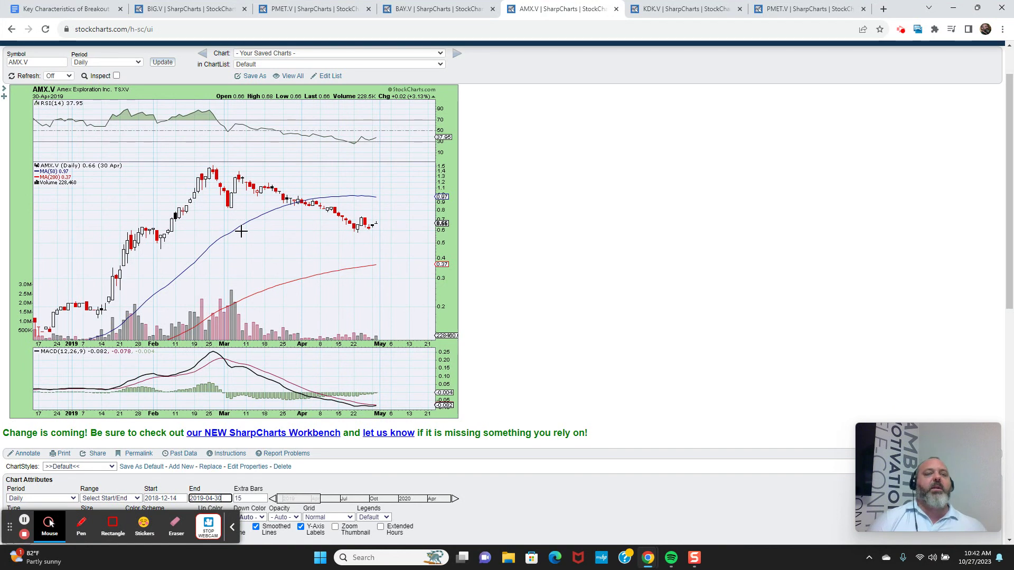
pyautogui.click(80, 7)
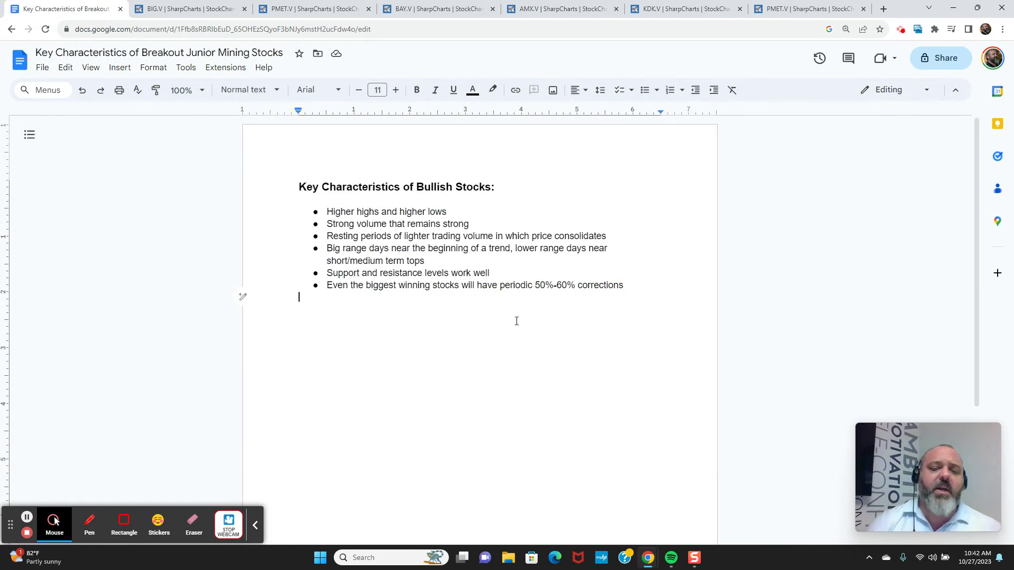
# Look over the AMX.V chart, then switch to the Kodiak Copper KDK.V daily chart
pyautogui.click(541, 9)
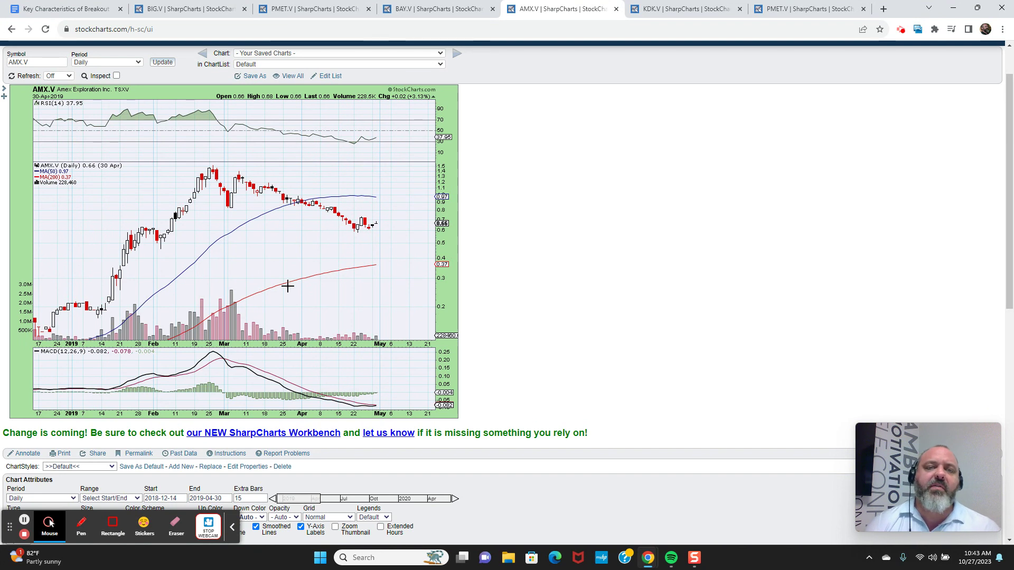
pyautogui.click(660, 8)
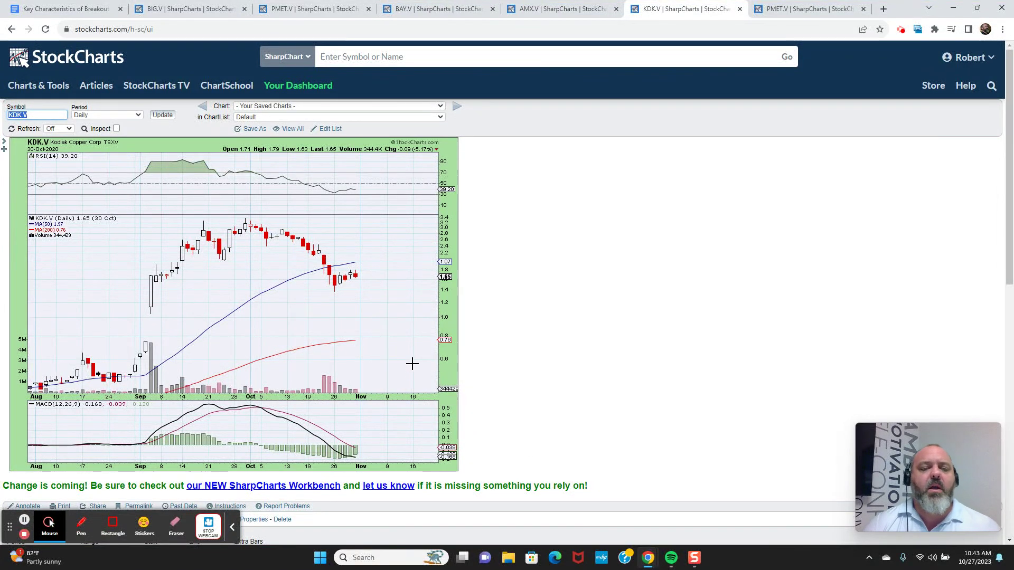
# Alternate between the BIG.V and KDK.V daily charts, then return to the bullish-traits document
pyautogui.click(190, 6)
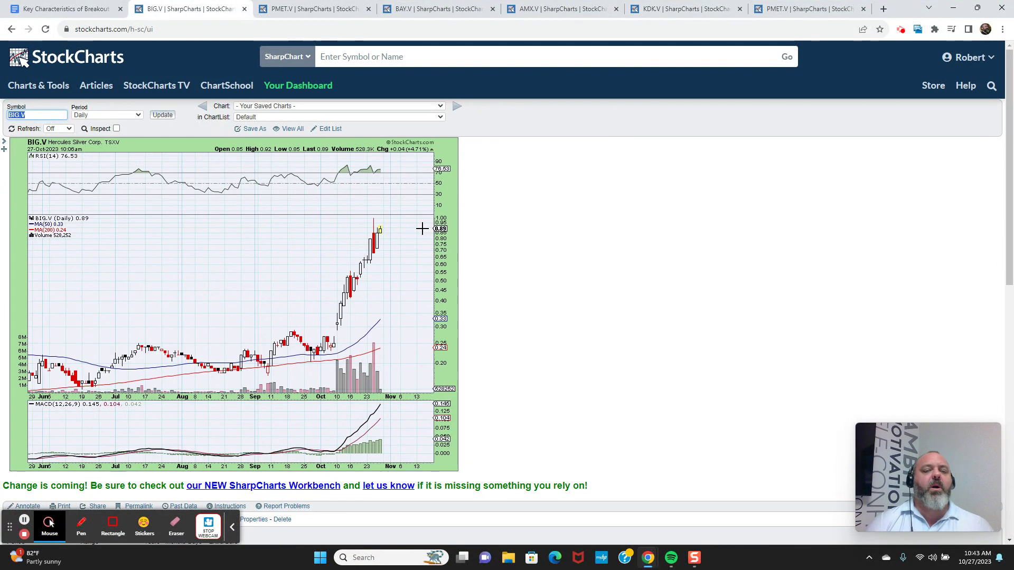
pyautogui.click(683, 8)
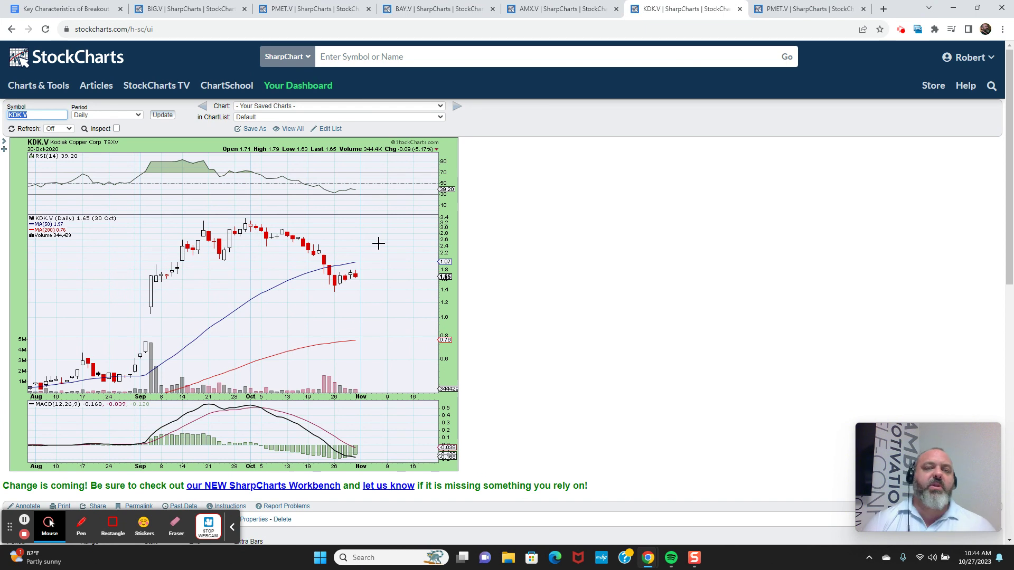
pyautogui.click(194, 8)
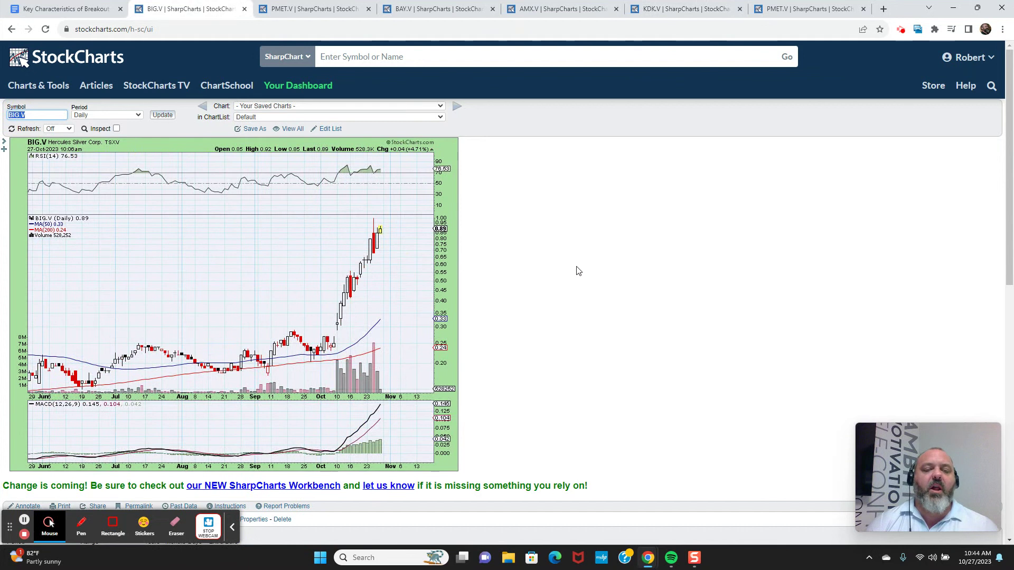
pyautogui.click(686, 8)
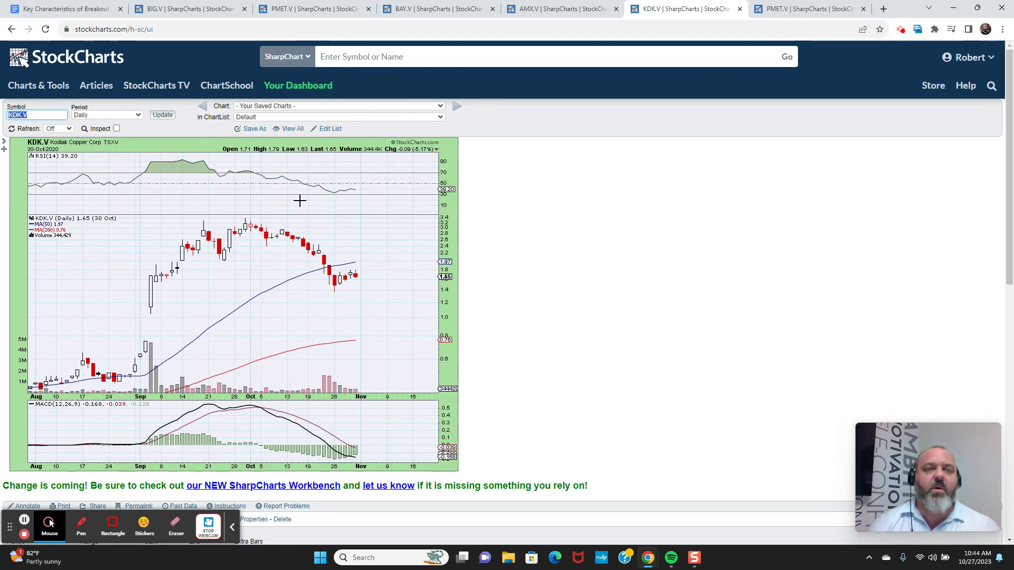
pyautogui.click(167, 4)
pyautogui.click(84, 7)
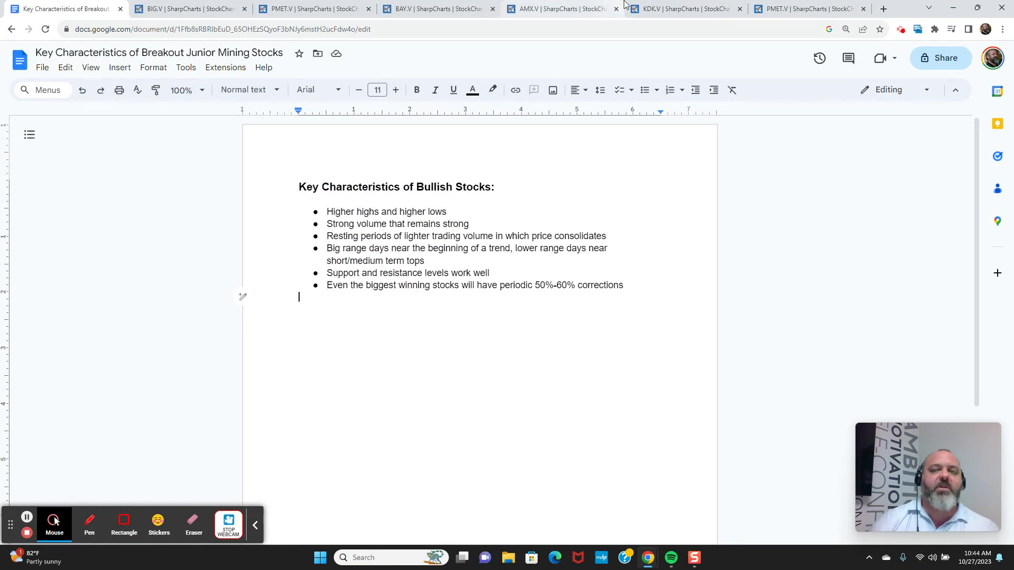
# View the KDK.V chart, then bring back the annotated Patriot Battery Metals PMET.V chart
pyautogui.click(682, 9)
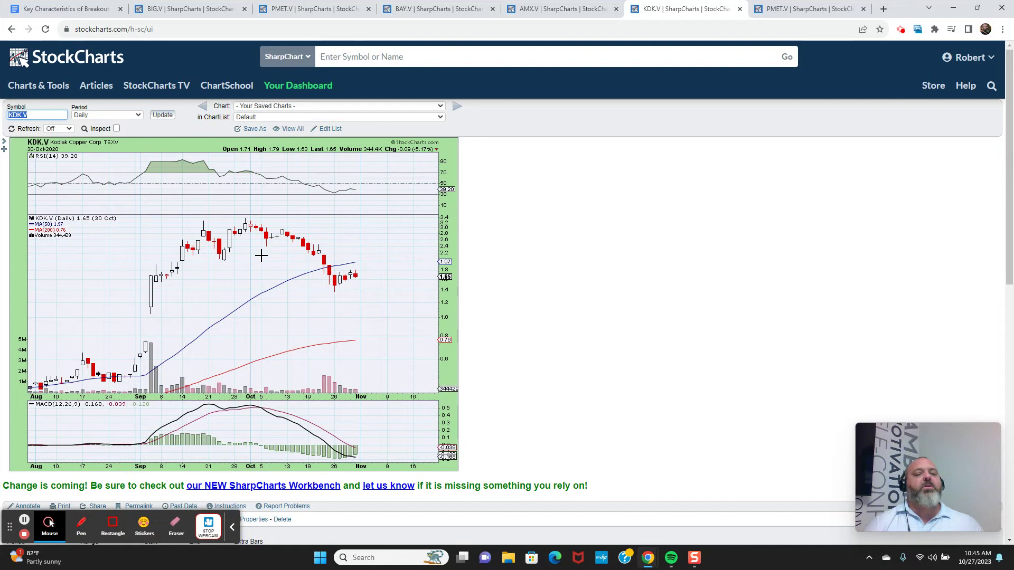
pyautogui.click(314, 7)
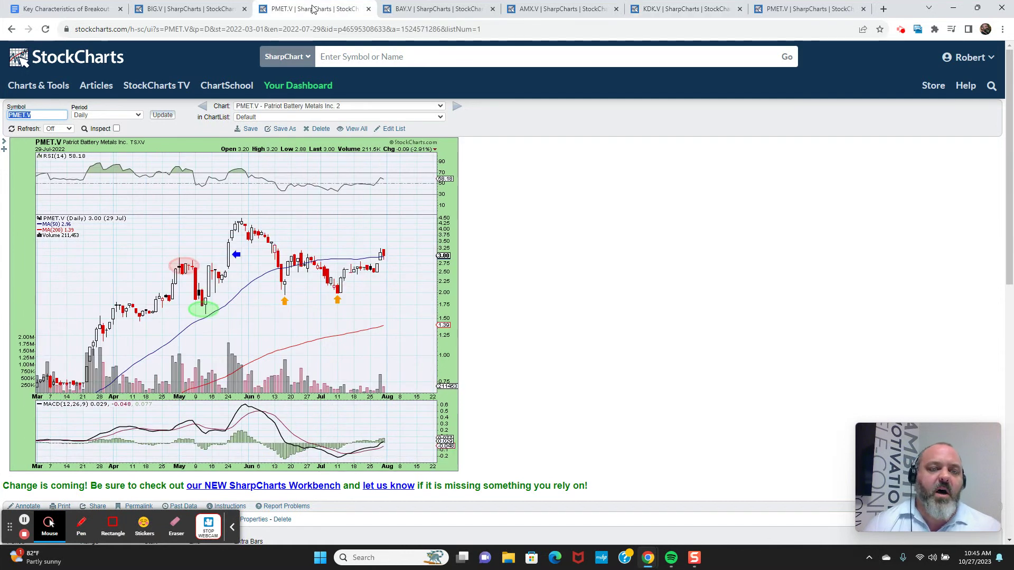
# Cycle through the BAY.V, AMX.V, KDK.V and PMET.V charts, finishing on the 2020 KDK.V chart
pyautogui.click(440, 6)
pyautogui.click(533, 8)
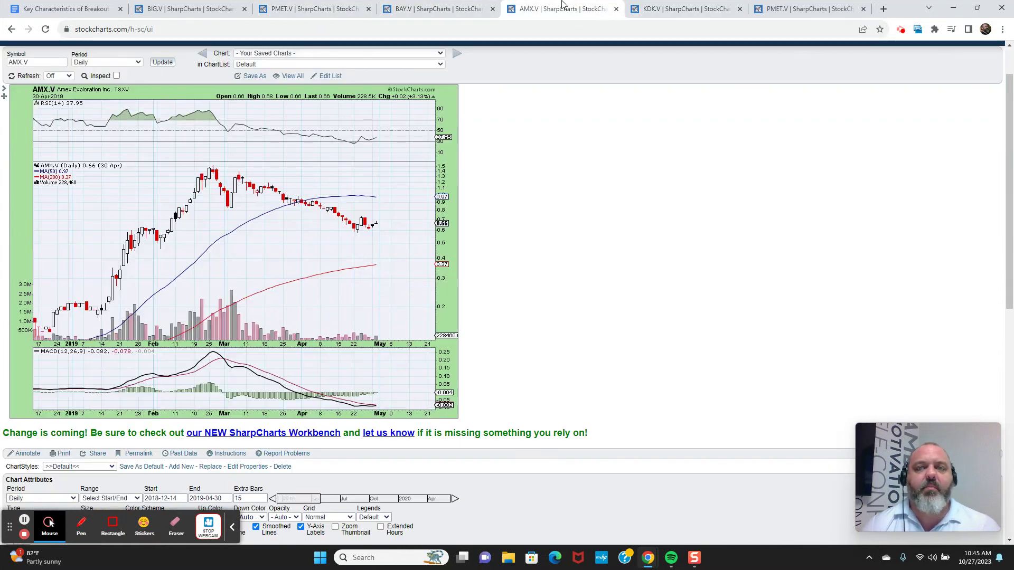
pyautogui.click(681, 8)
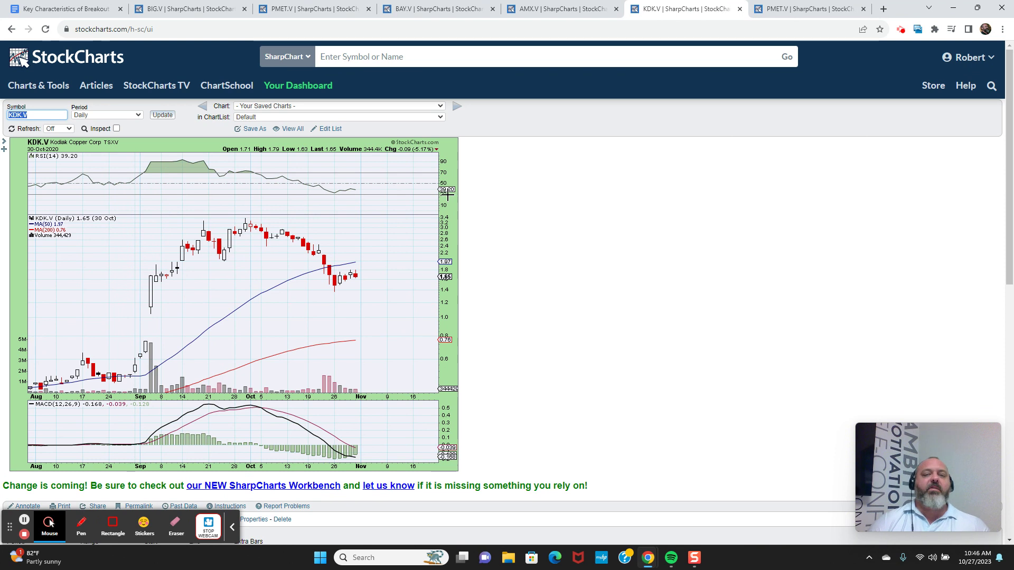
pyautogui.hotkey('ctrl', 'shift', 'Tab')
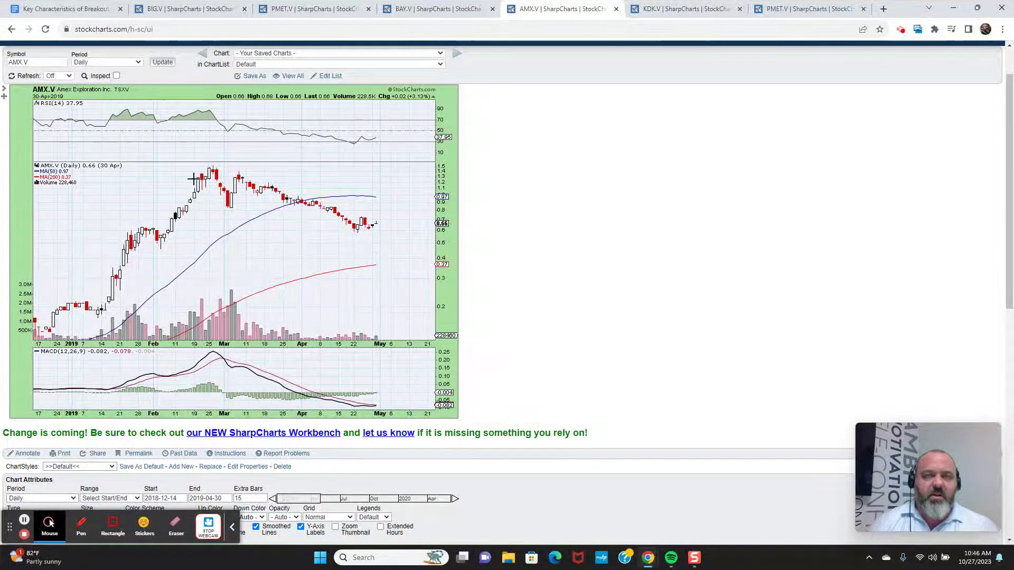
pyautogui.hotkey('ctrl', 'shift', 'Tab')
pyautogui.hotkey('ctrl', 'shift', 'Tab')
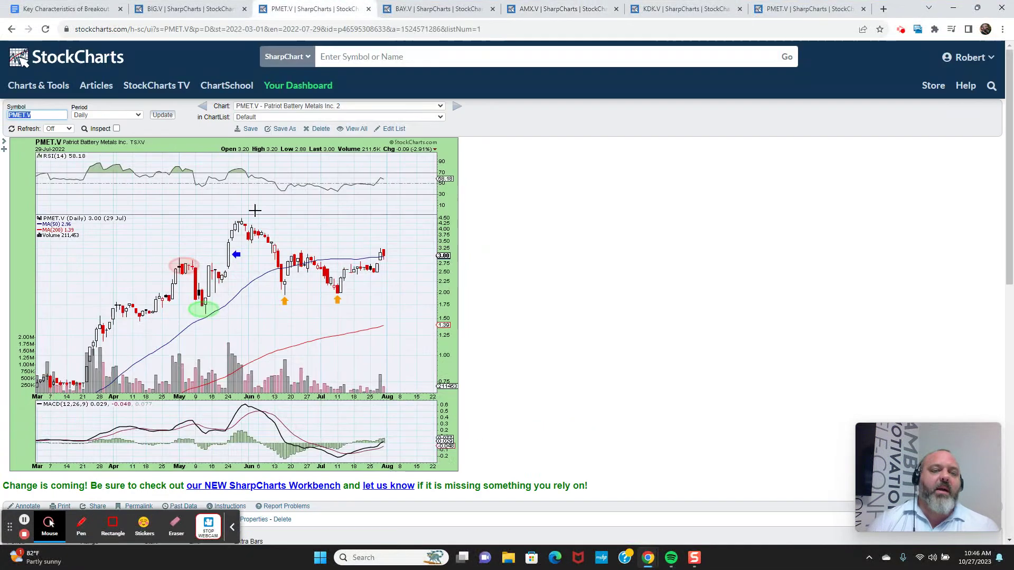
pyautogui.click(640, 11)
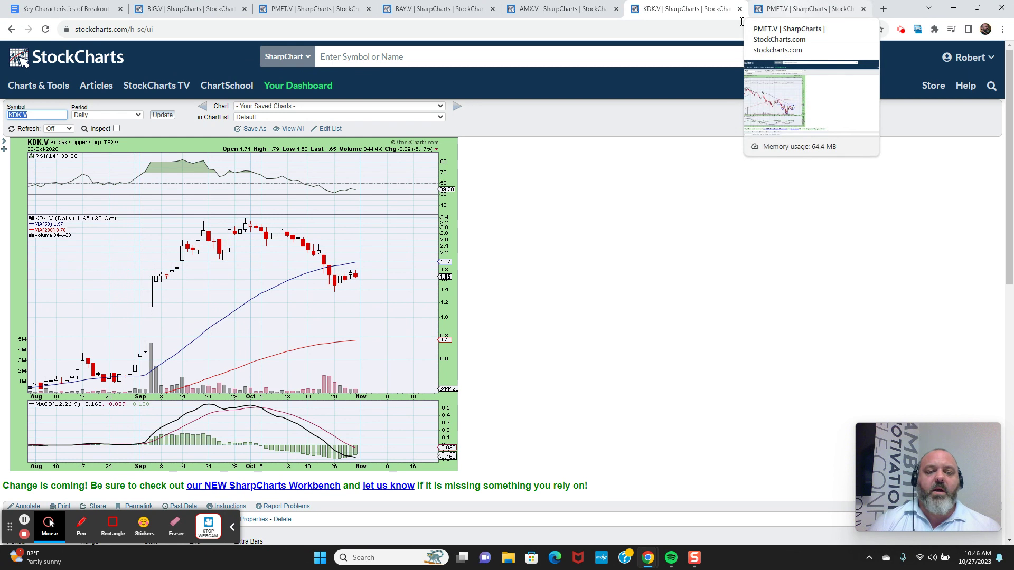
# Switch between the 2023 and 2022 PMET.V charts, ending on the 2023 inverse head-and-shoulders chart
pyautogui.hotkey('ctrl', 'Tab')
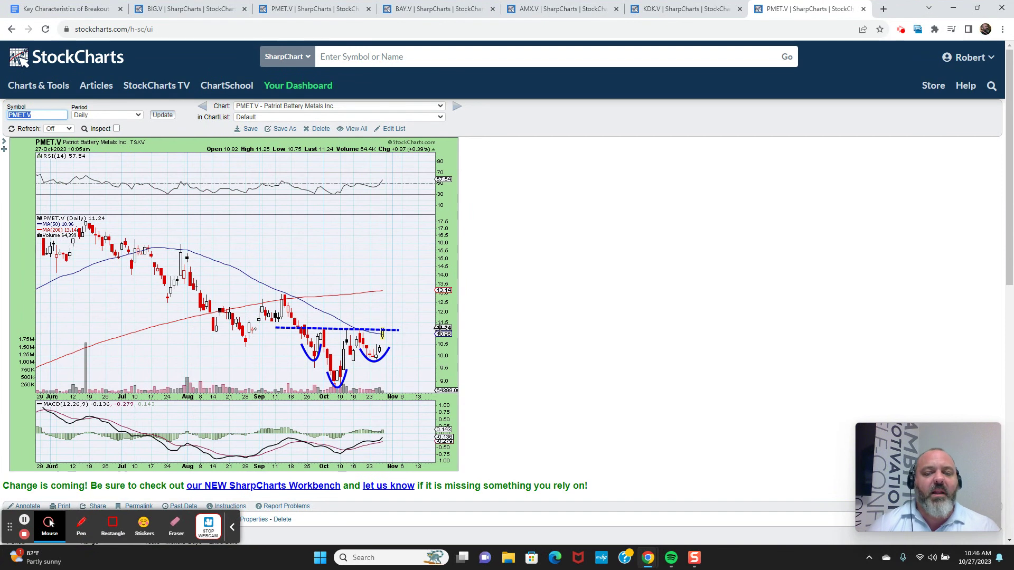
pyautogui.click(314, 7)
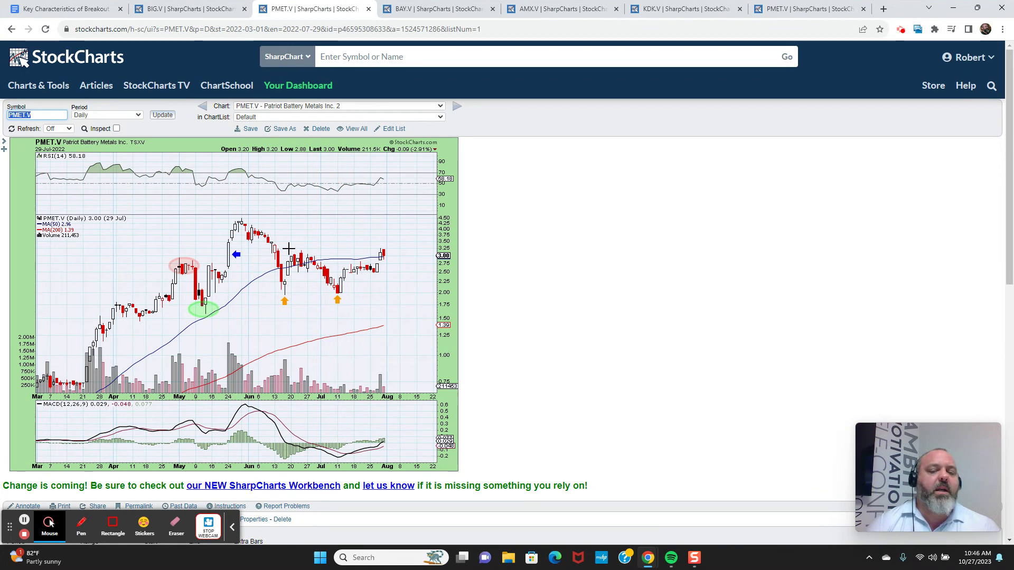
pyautogui.click(772, 4)
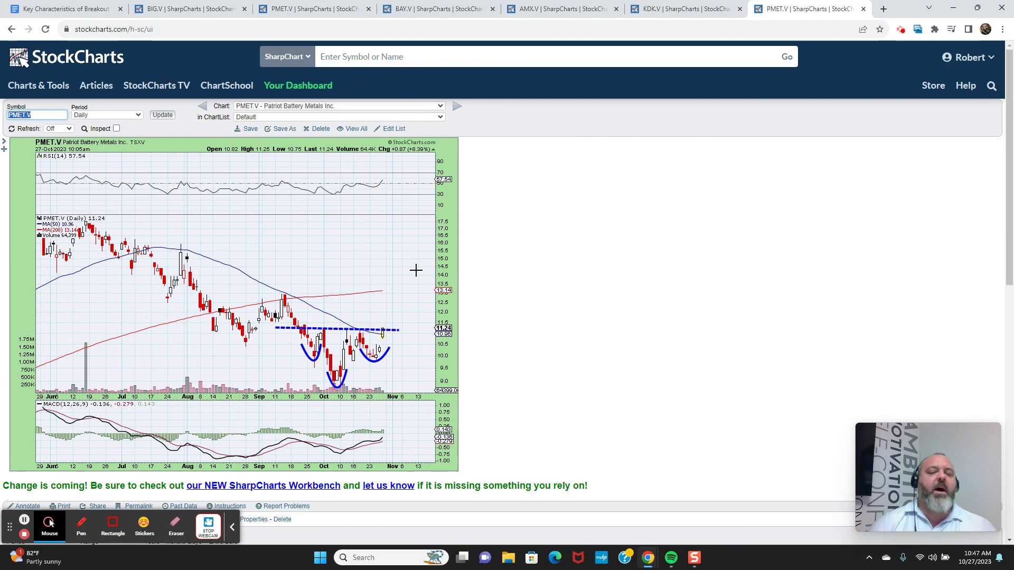
# Review the six bullish traits in the document, then bring up the BIG.V daily chart
pyautogui.click(80, 8)
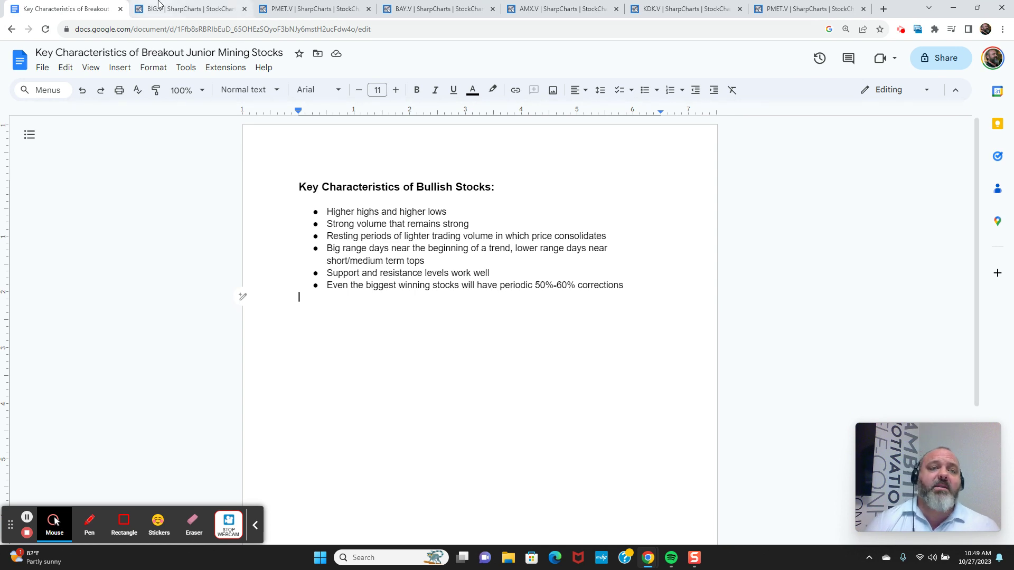
pyautogui.click(174, 9)
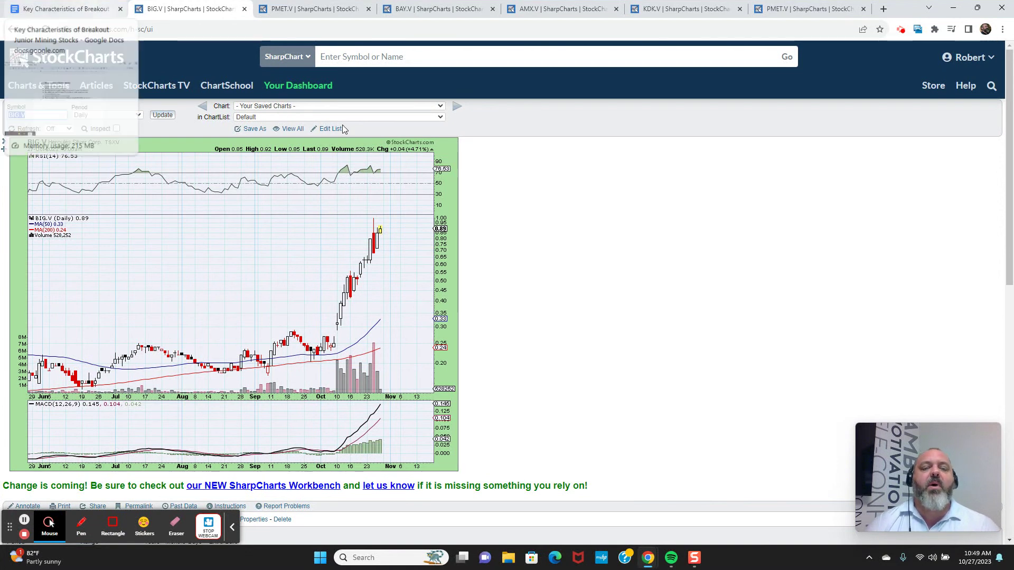
# Step through the PMET.V chart to the BAY.V daily chart, then turn off the webcam feed
pyautogui.hotkey('ctrl', 'Tab')
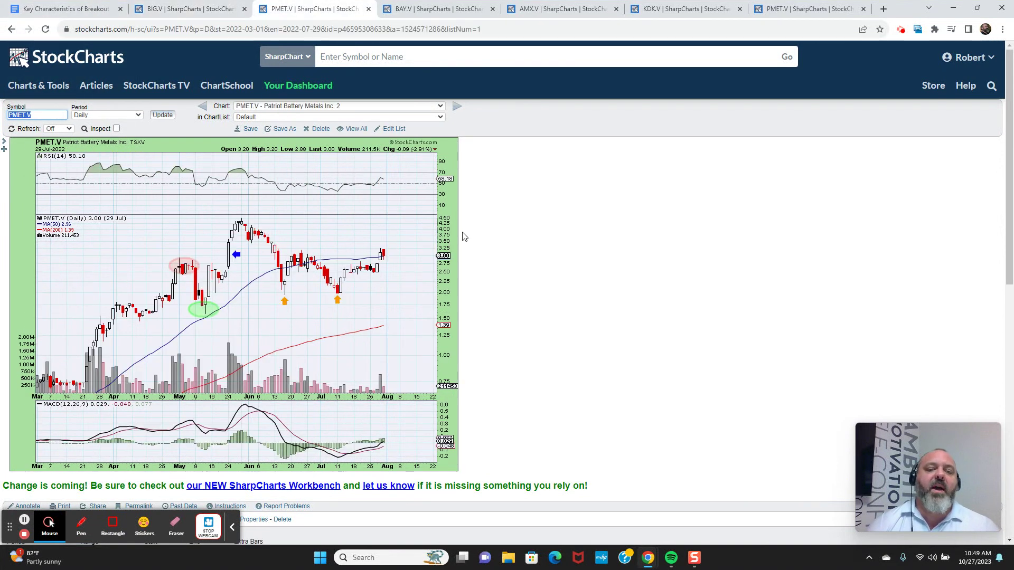
pyautogui.click(463, 4)
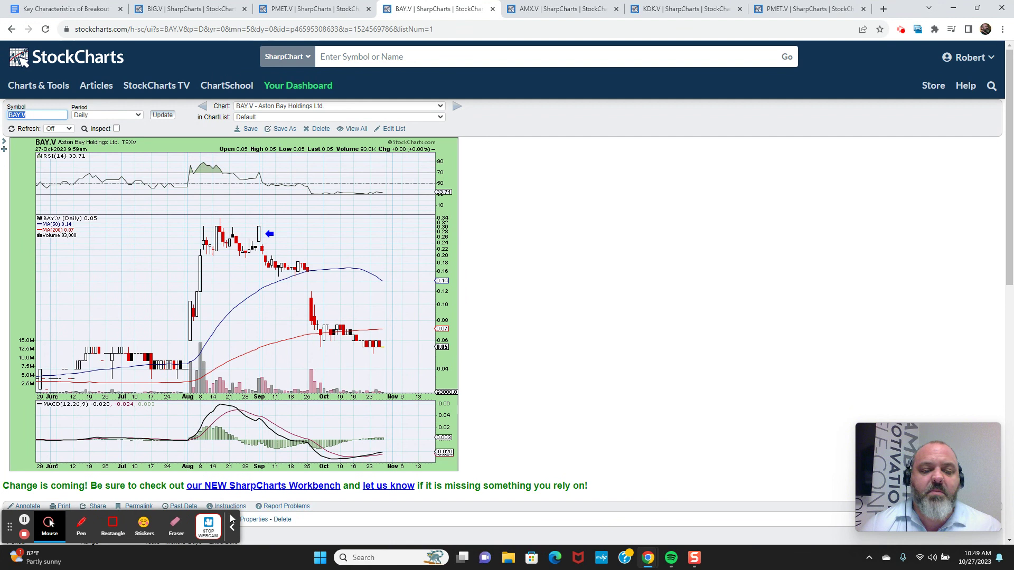
pyautogui.click(208, 527)
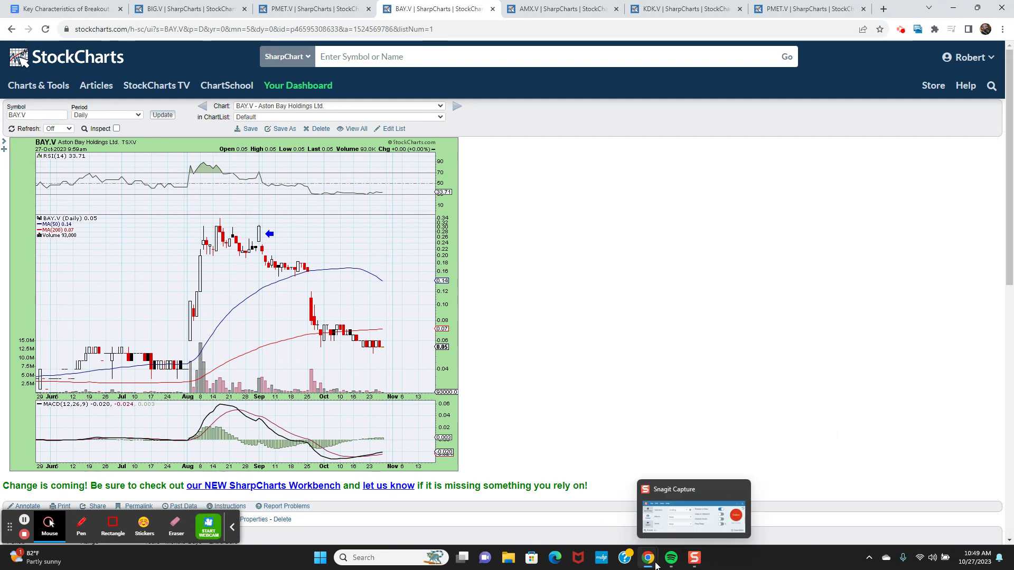
pyautogui.click(656, 528)
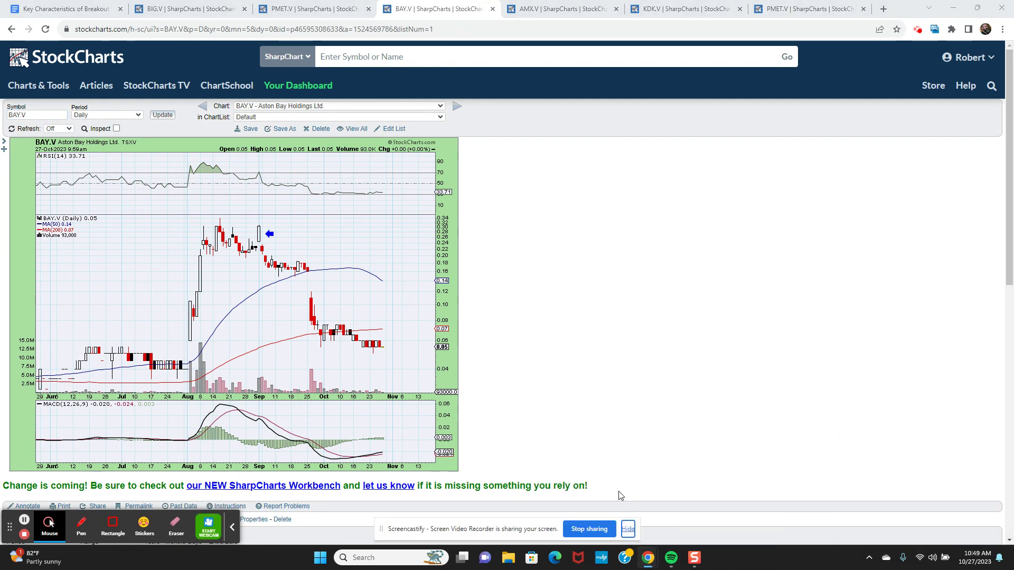